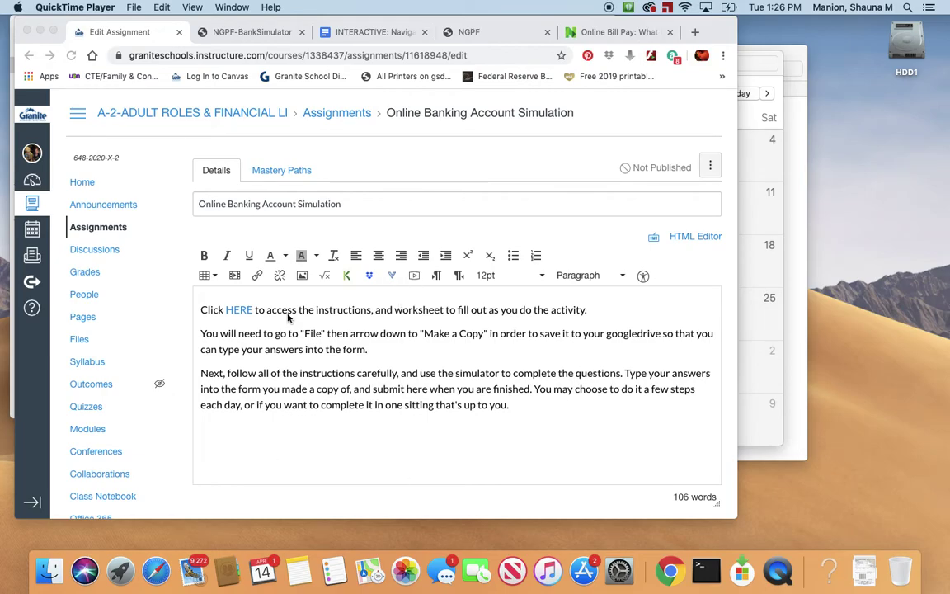
# Step: Open the assignment's HERE link so the INTERACTIVE worksheet opens in a new tab
pyautogui.click(238, 312)
pyautogui.keyDown('super'); pyautogui.click(238, 312); pyautogui.keyUp('super')
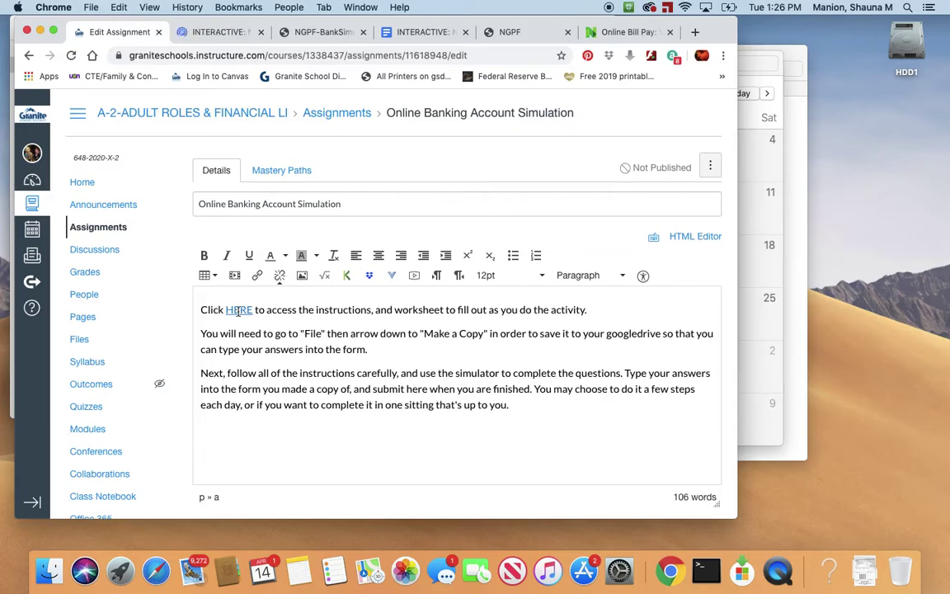
# Step: Make a copy of the worksheet, named with the teacher's name plus 'Online Bank Sim'
pyautogui.click(206, 37)
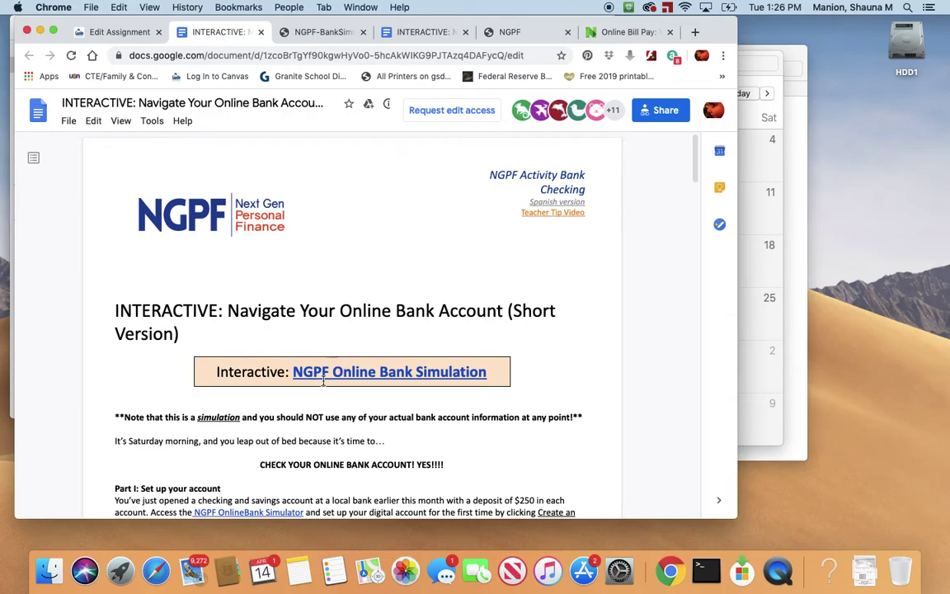
pyautogui.click(70, 124)
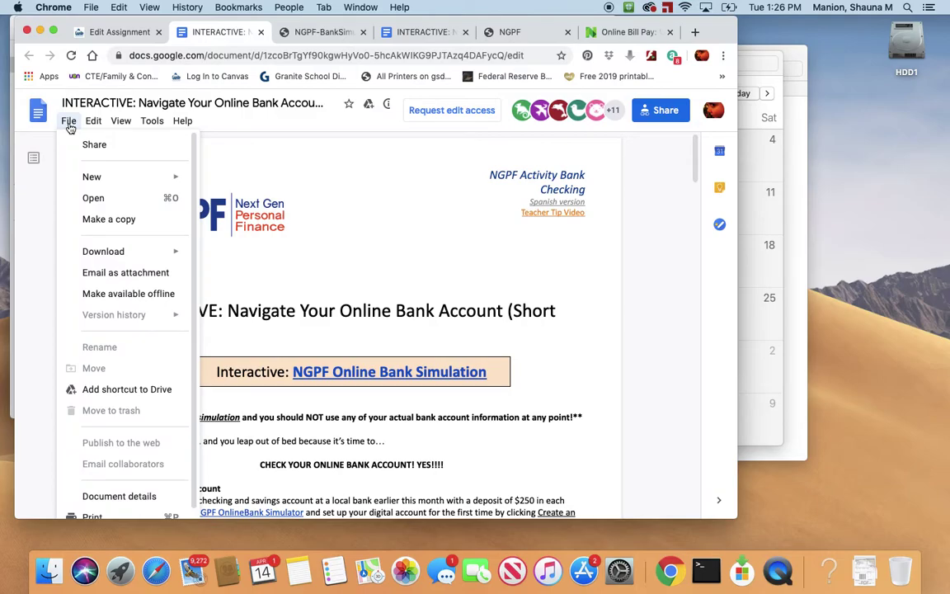
pyautogui.click(103, 221)
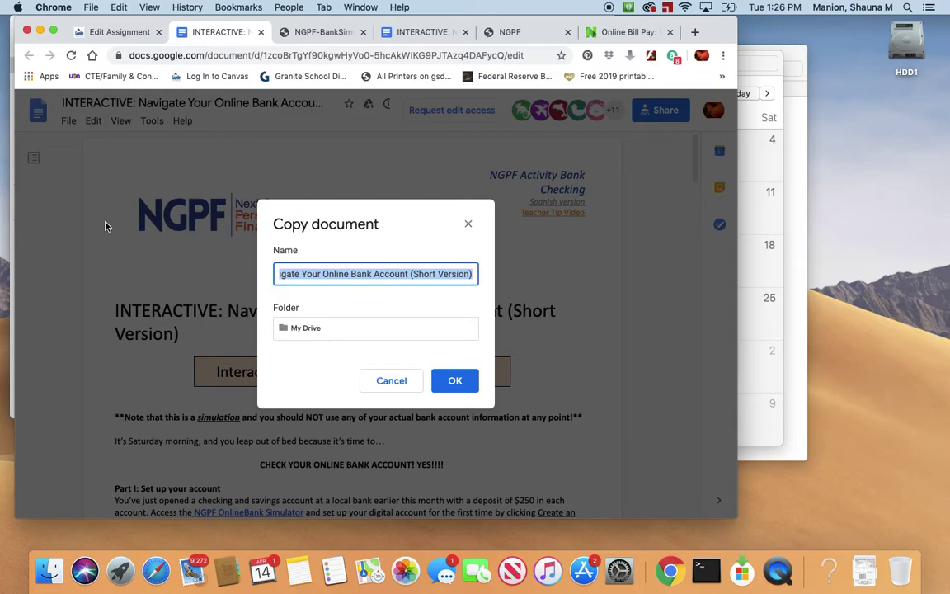
pyautogui.write('Ms ')
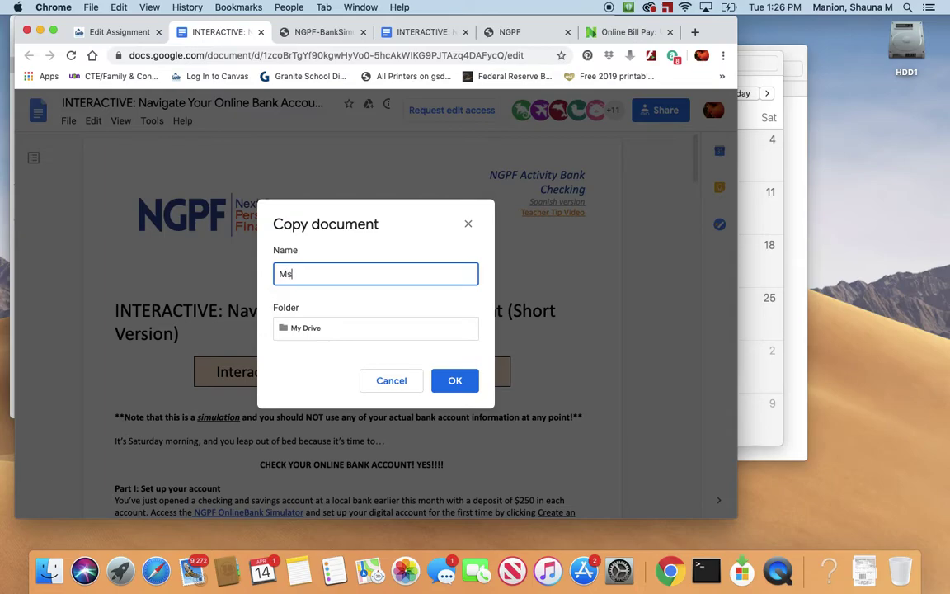
pyautogui.write("Manion's Onli")
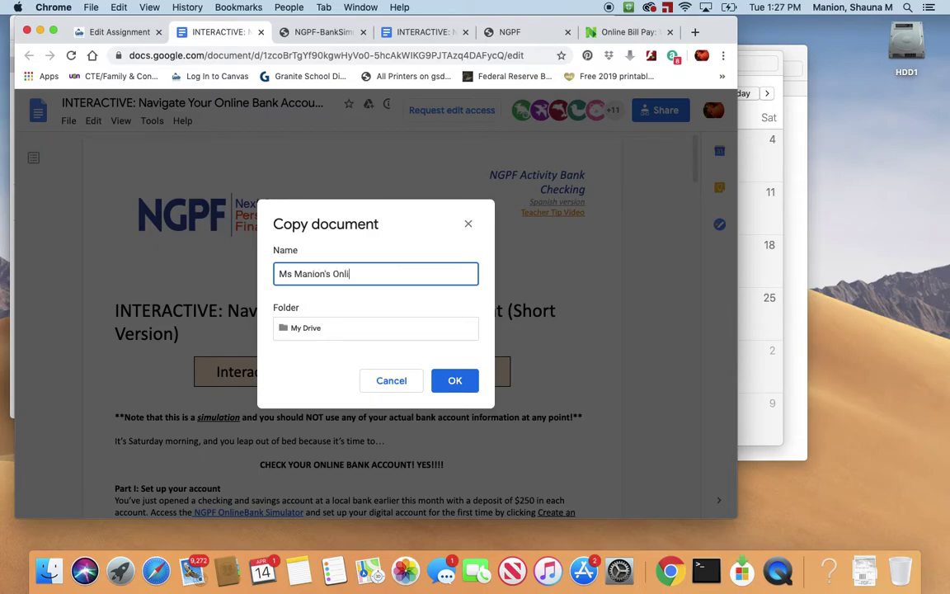
pyautogui.write('ne Bank Sim')
pyautogui.press('BackSpace')
pyautogui.write('m')
pyautogui.click(458, 383)
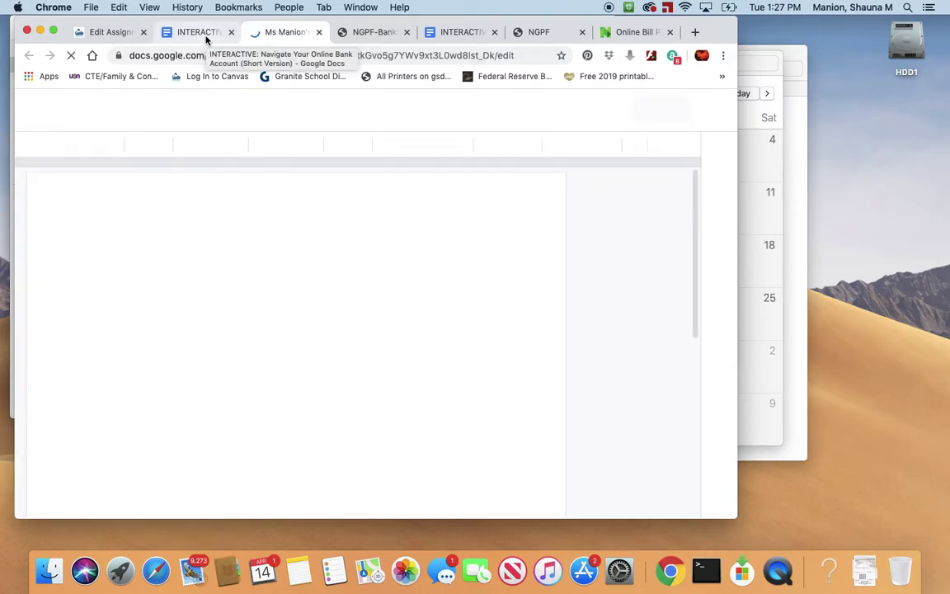
# Step: Close the original INTERACTIVE tab and follow the copy's NGPF Online Bank Simulation link to the OnlineBank Sim
pyautogui.click(232, 33)
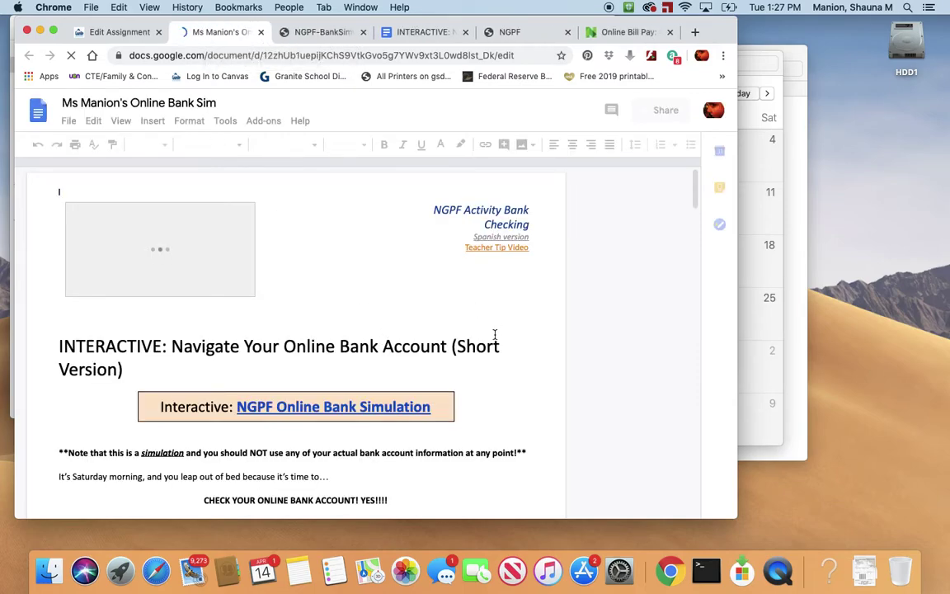
pyautogui.scroll(-1, 495, 336)
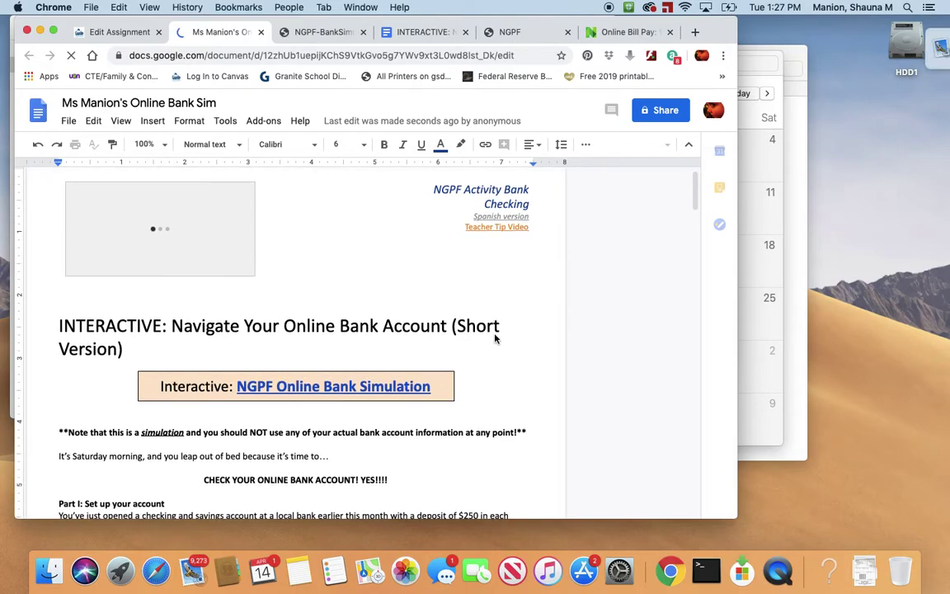
pyautogui.moveTo(922, 47)
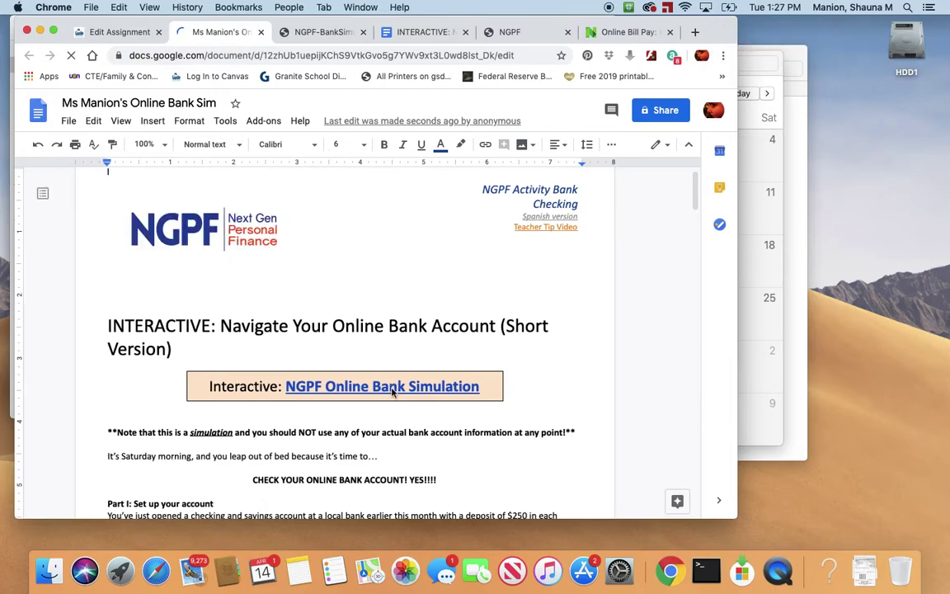
pyautogui.press('super+a')
pyautogui.click(392, 393)
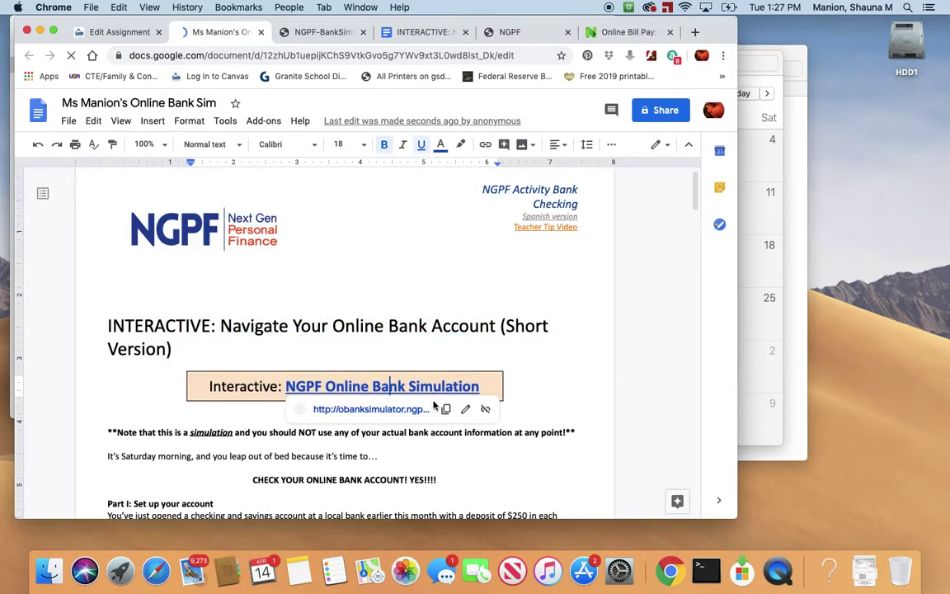
pyautogui.click(362, 410)
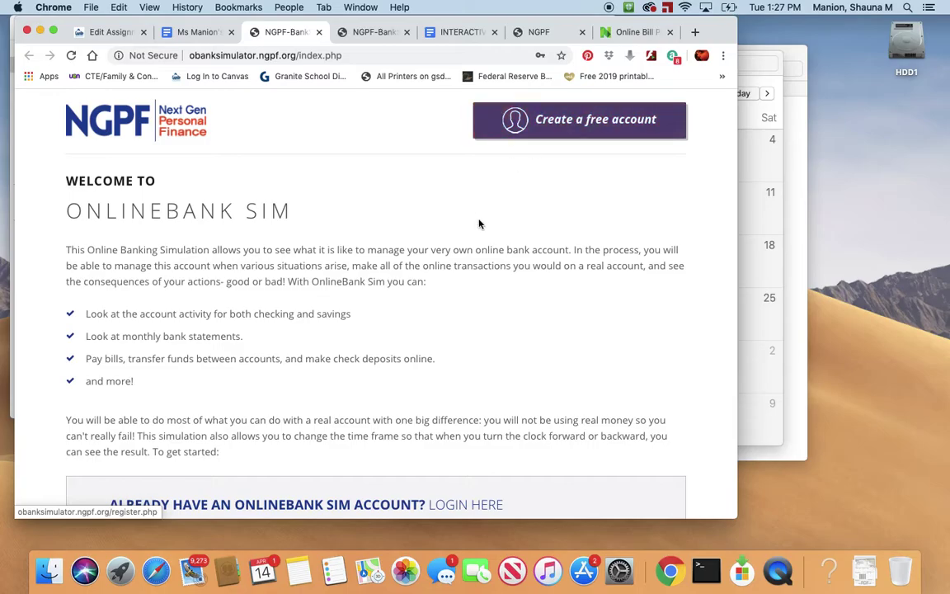
pyautogui.scroll(-1, 478, 223)
pyautogui.scroll(-3, 478, 224)
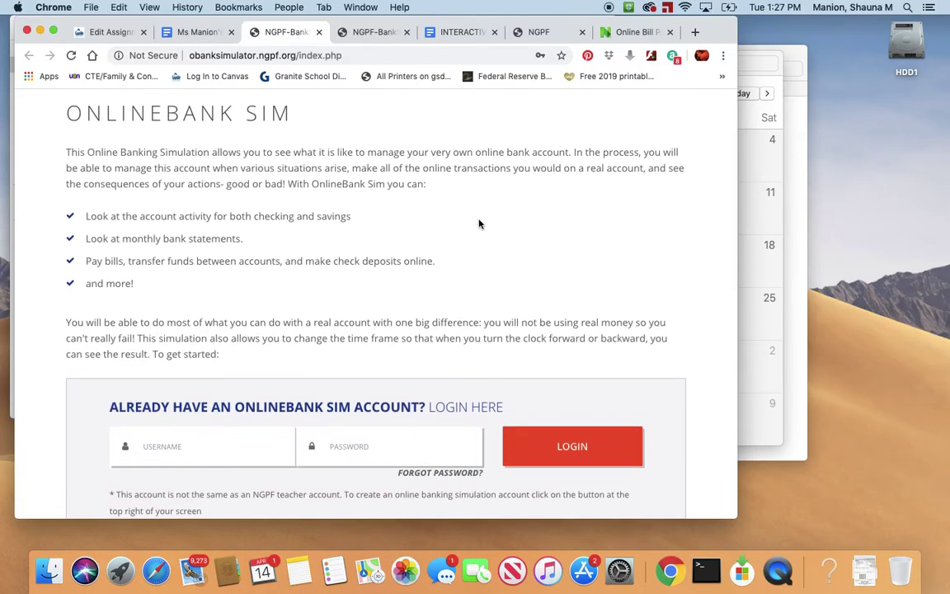
pyautogui.scroll(3, 478, 223)
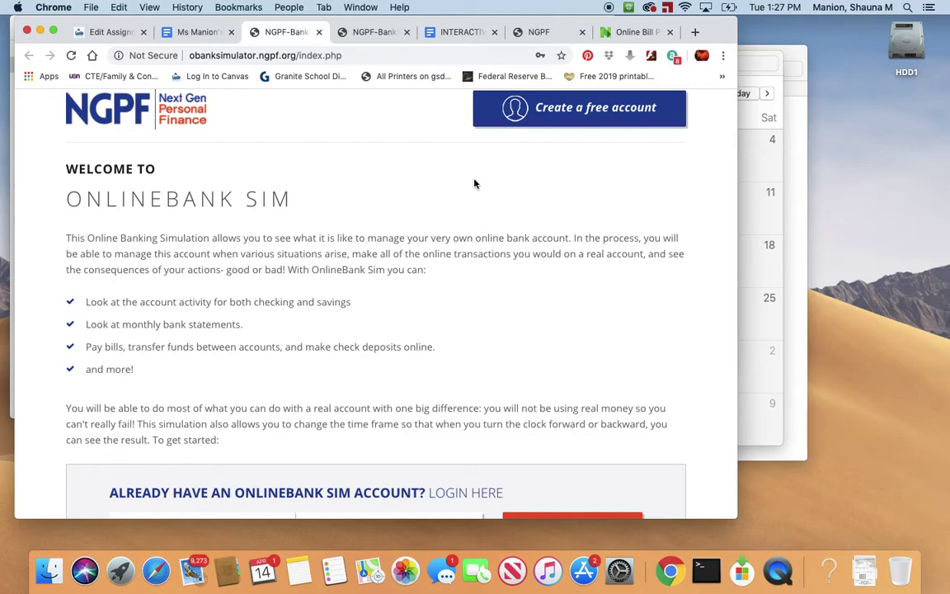
pyautogui.scroll(-1, 474, 183)
pyautogui.scroll(1, 474, 183)
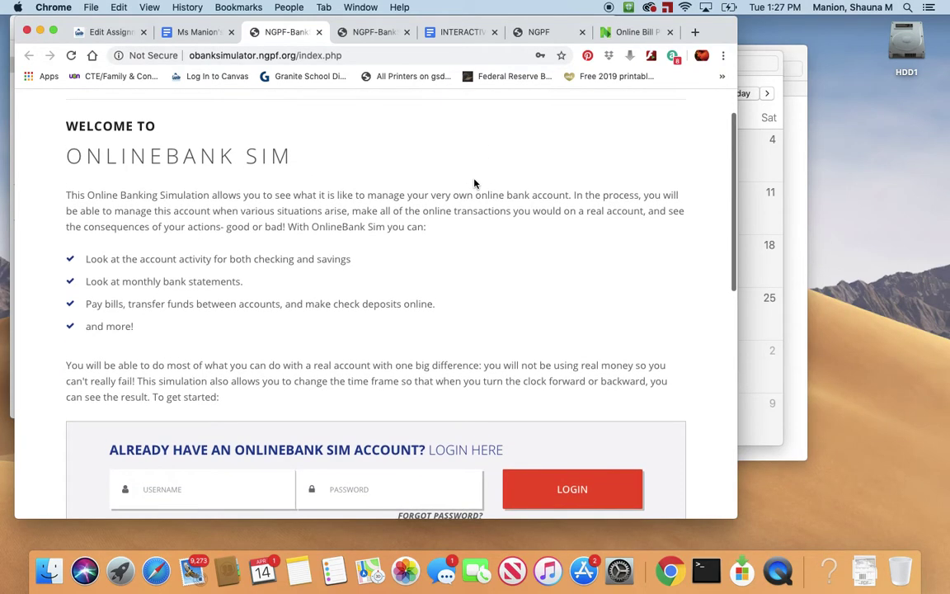
pyautogui.scroll(-2, 474, 183)
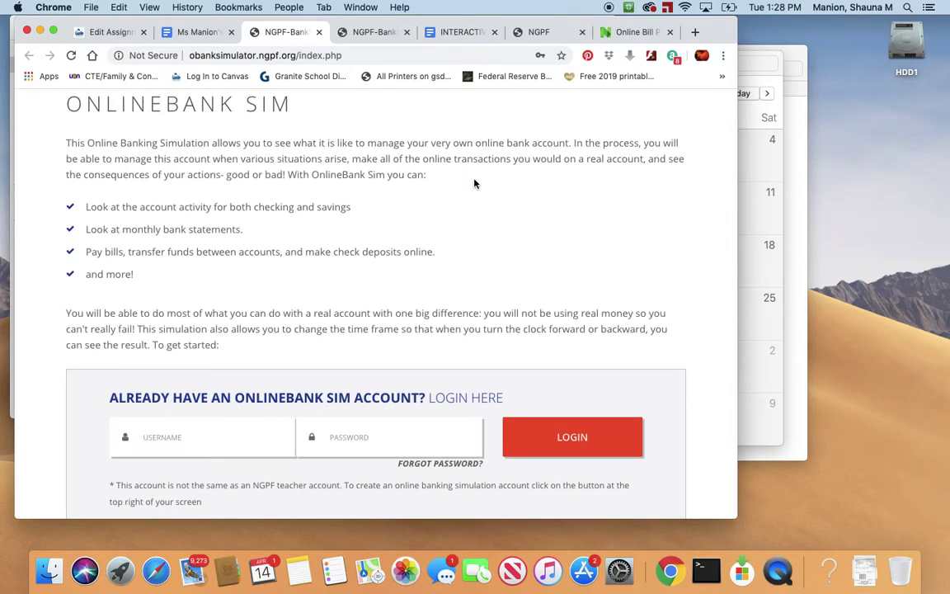
pyautogui.scroll(-2, 430, 230)
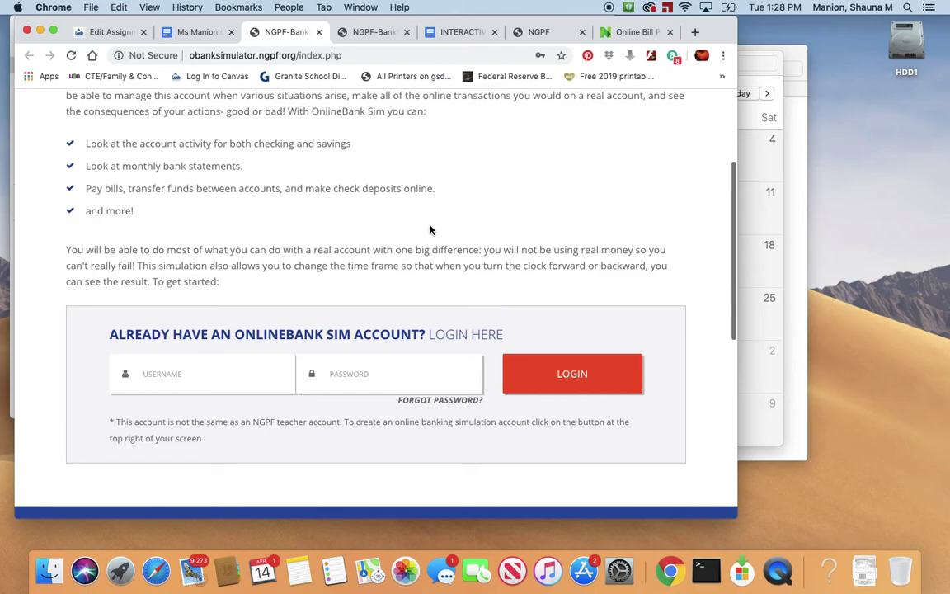
pyautogui.scroll(5, 423, 233)
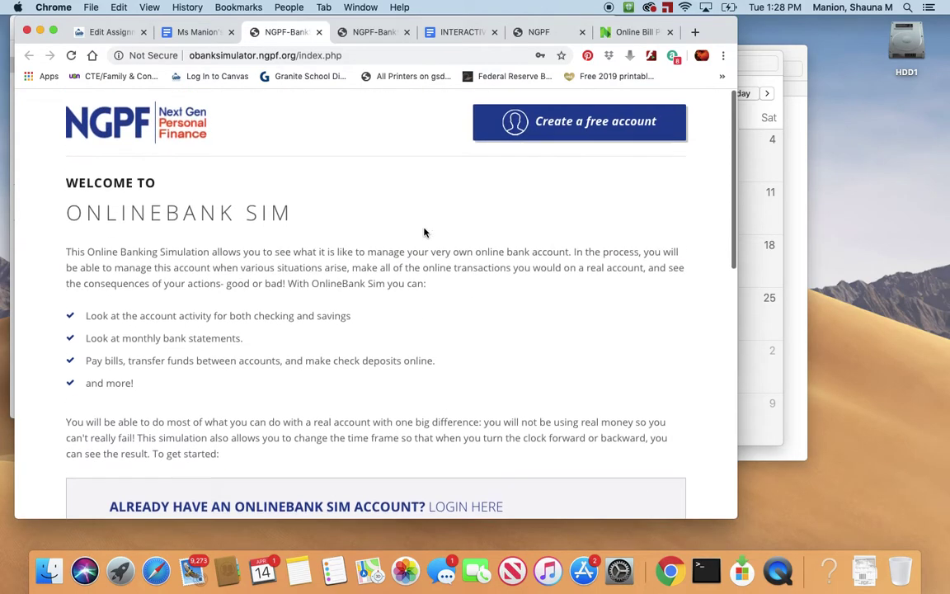
pyautogui.click(559, 132)
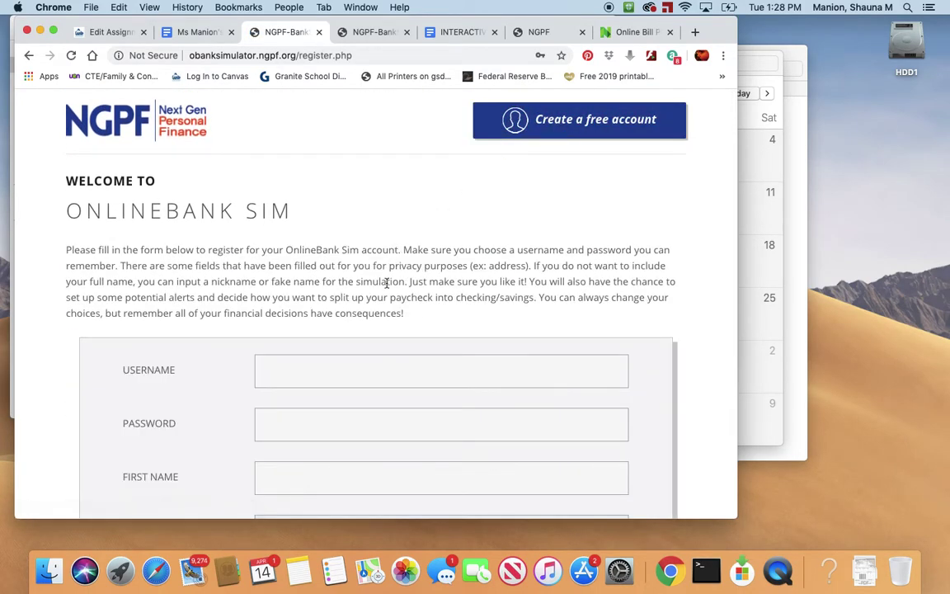
pyautogui.scroll(-3, 372, 366)
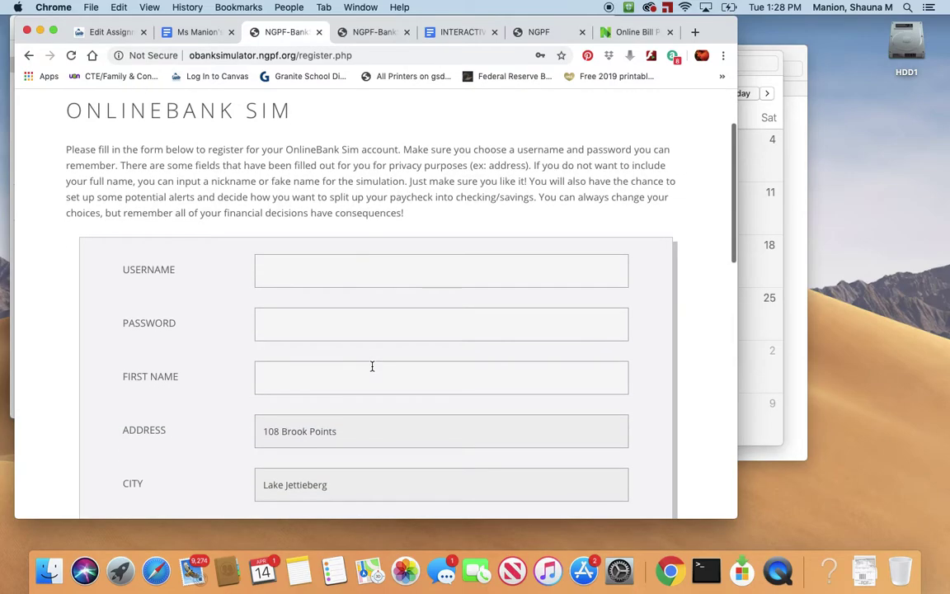
pyautogui.scroll(-3, 372, 366)
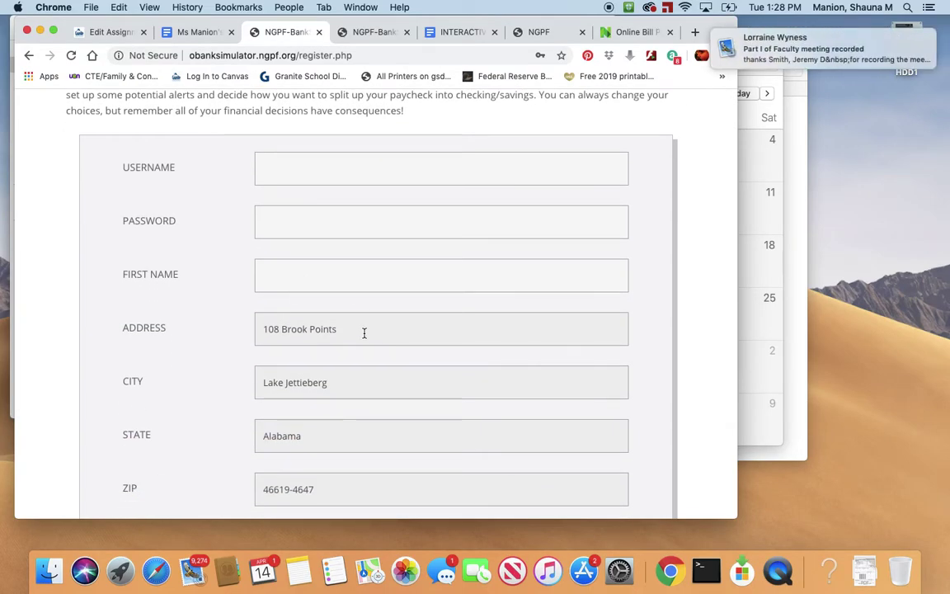
pyautogui.scroll(-3, 363, 332)
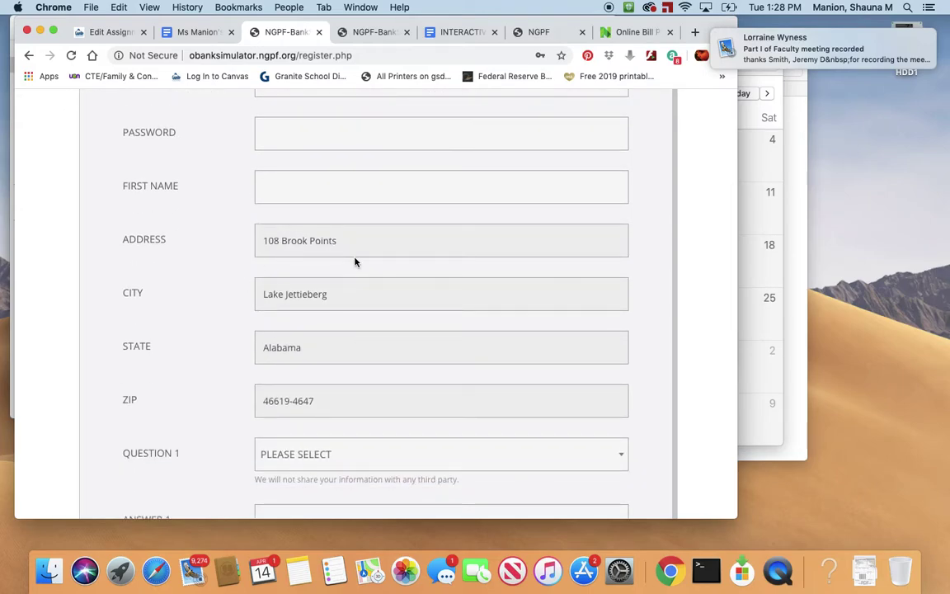
pyautogui.scroll(-1, 241, 387)
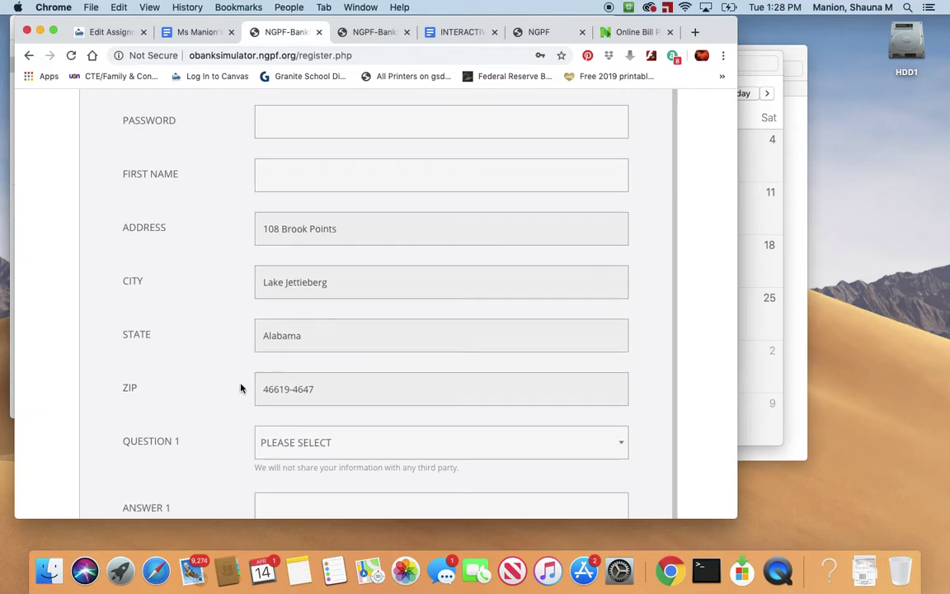
pyautogui.scroll(-5, 240, 387)
pyautogui.scroll(-3, 241, 387)
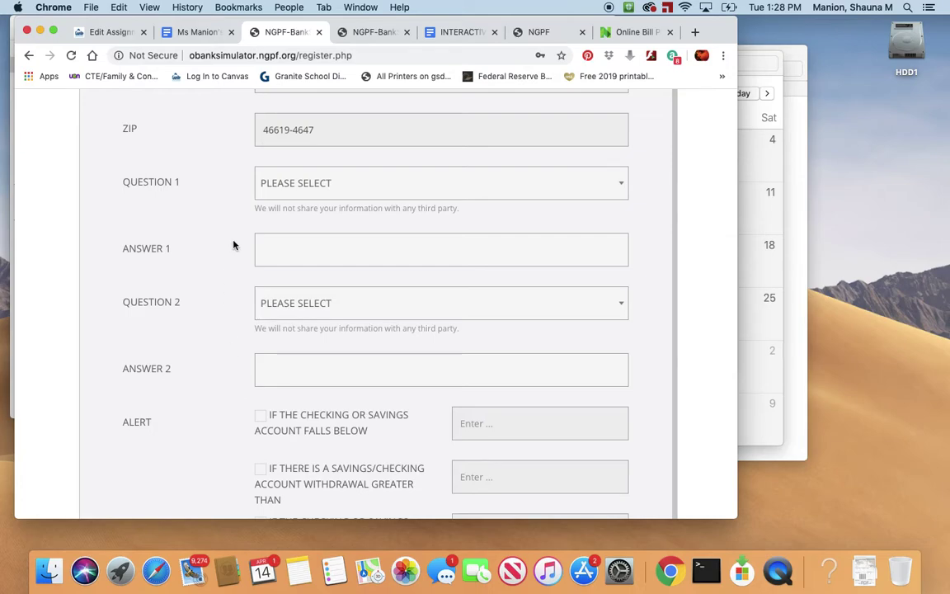
pyautogui.scroll(-1, 234, 245)
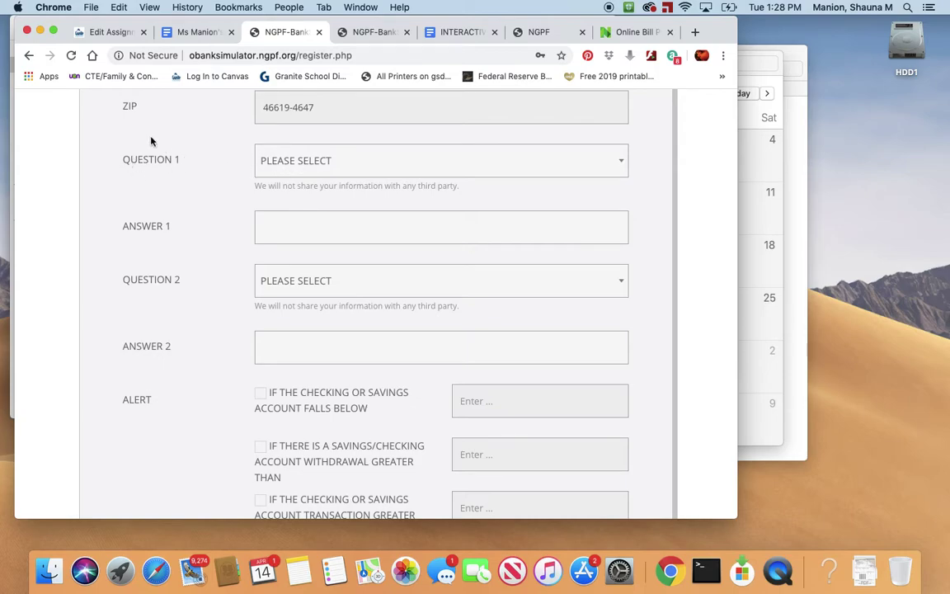
pyautogui.click(322, 164)
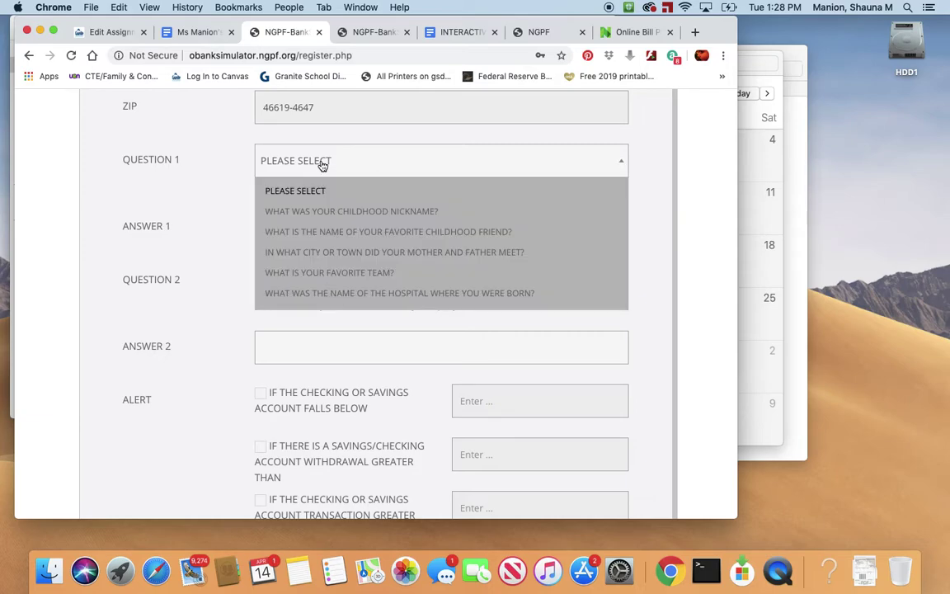
pyautogui.click(292, 214)
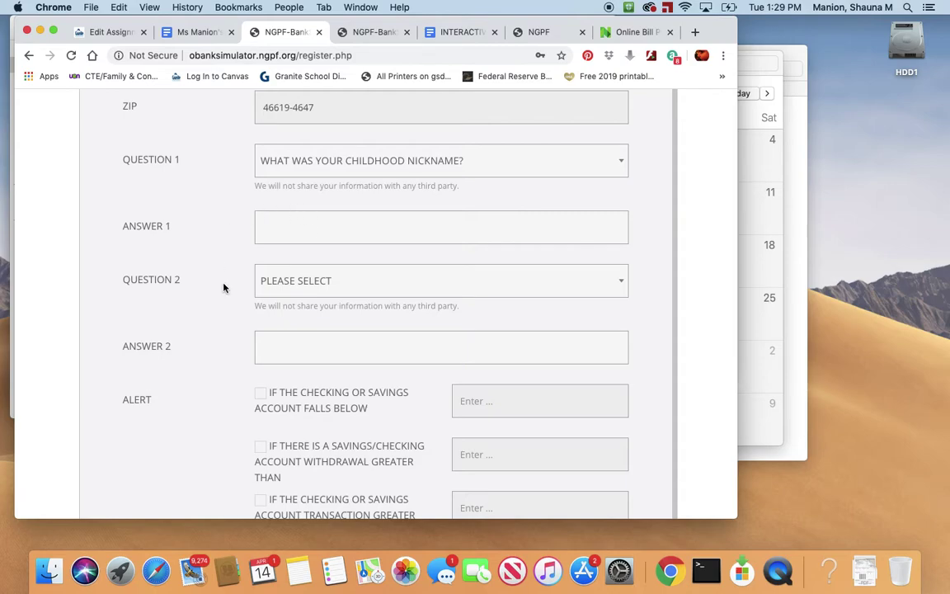
pyautogui.scroll(-5, 227, 377)
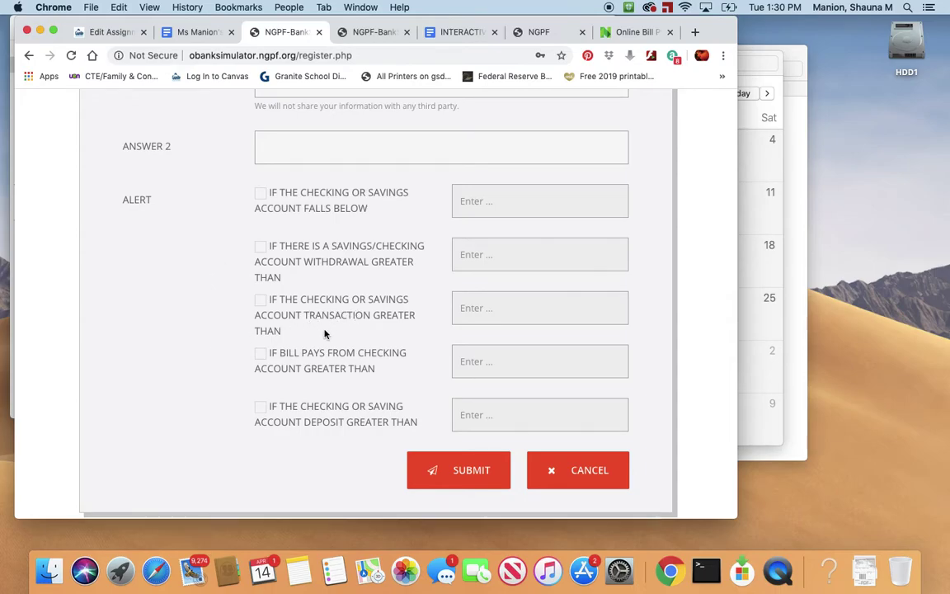
pyautogui.scroll(-2, 207, 354)
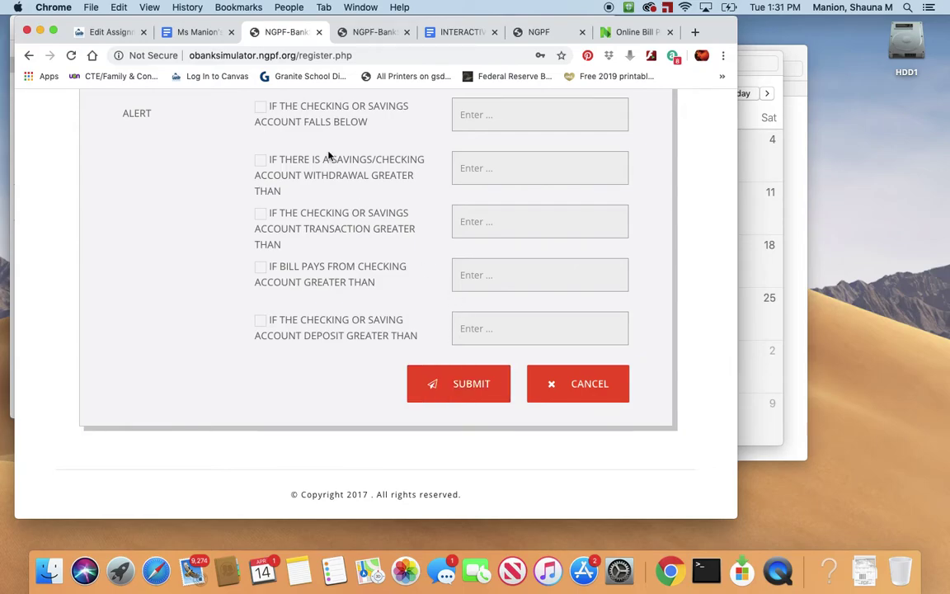
# Step: Look over the logged-in NGPF bank dashboard, then return to the worksheet at Part II's instructions
pyautogui.click(355, 32)
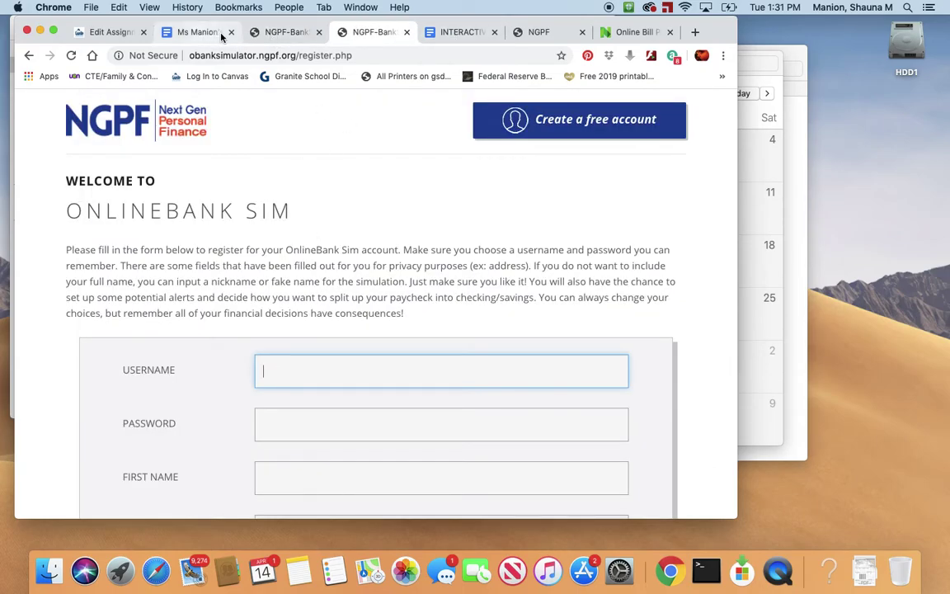
pyautogui.click(540, 33)
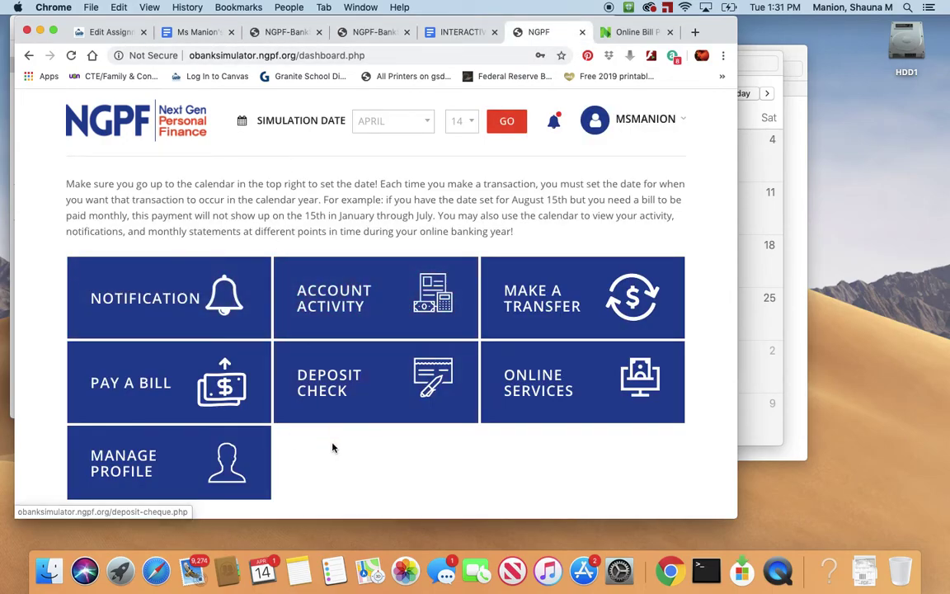
pyautogui.scroll(-2, 345, 479)
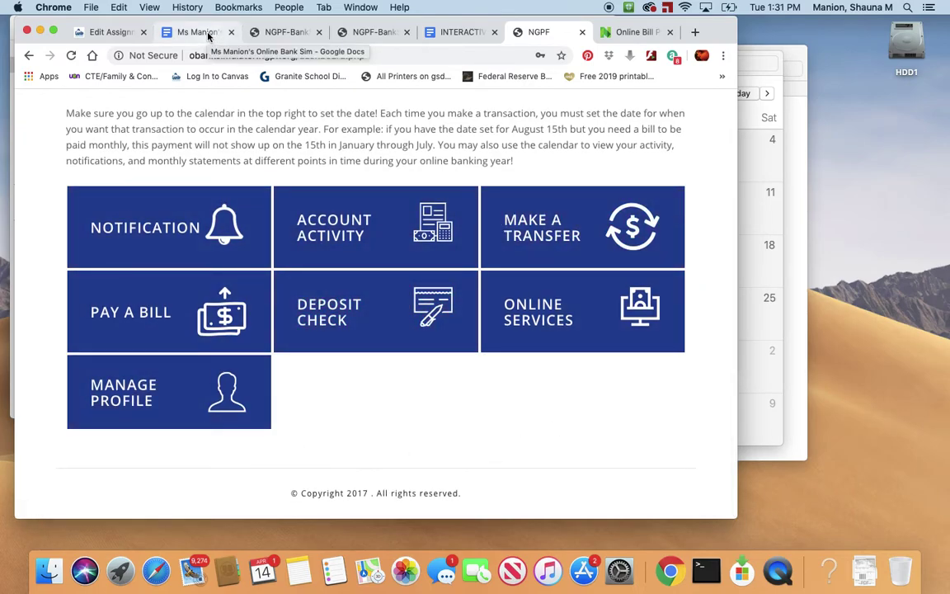
pyautogui.click(208, 34)
pyautogui.scroll(-6, 350, 376)
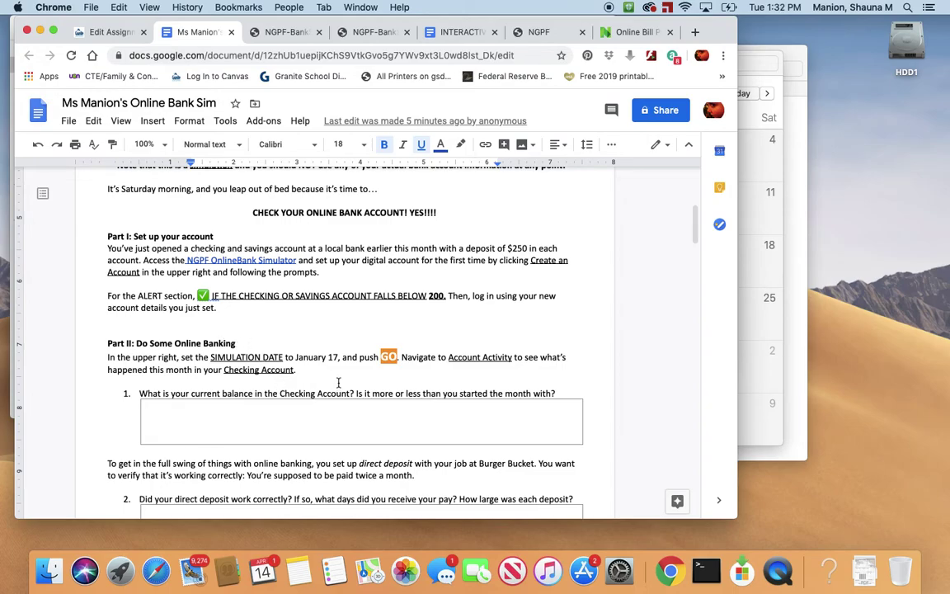
pyautogui.scroll(-3, 338, 382)
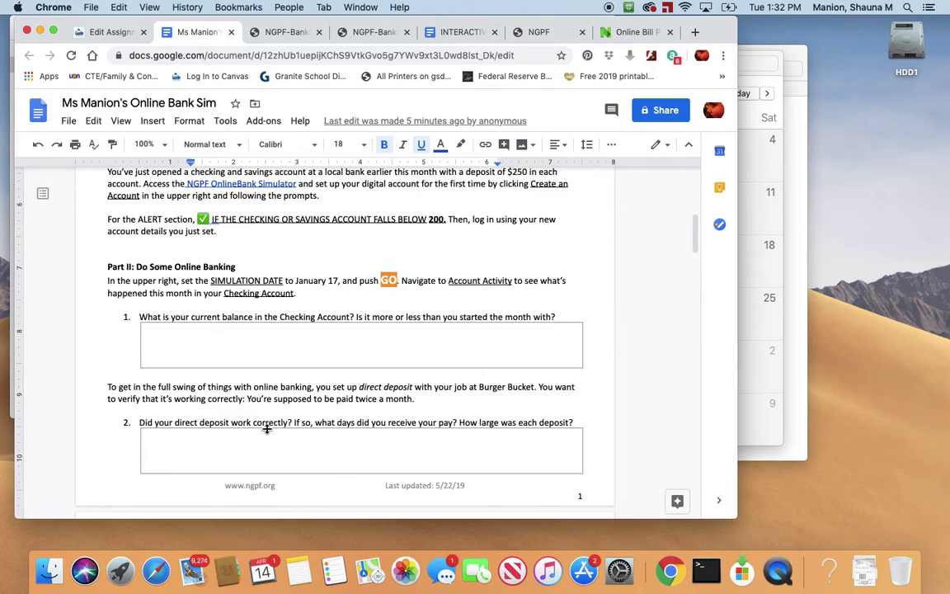
pyautogui.scroll(-2, 281, 443)
pyautogui.scroll(-3, 282, 442)
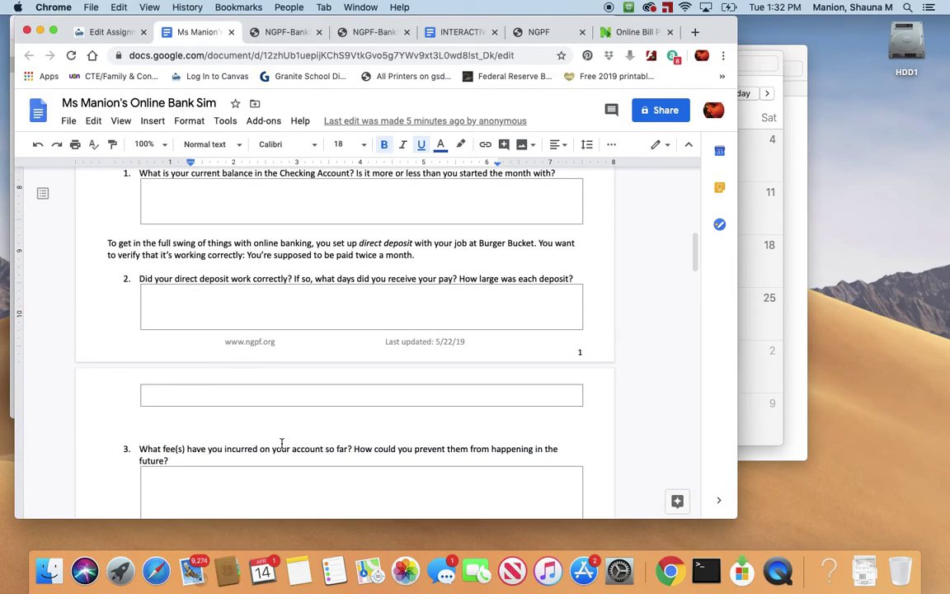
pyautogui.scroll(-3, 282, 443)
pyautogui.scroll(3, 260, 383)
pyautogui.scroll(3, 260, 382)
pyautogui.click(219, 298)
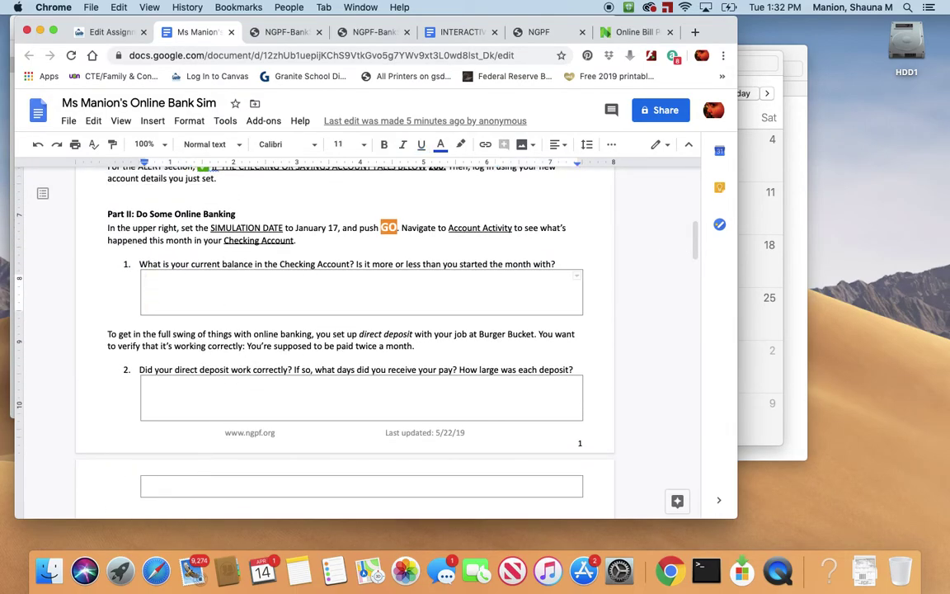
pyautogui.write('My de')
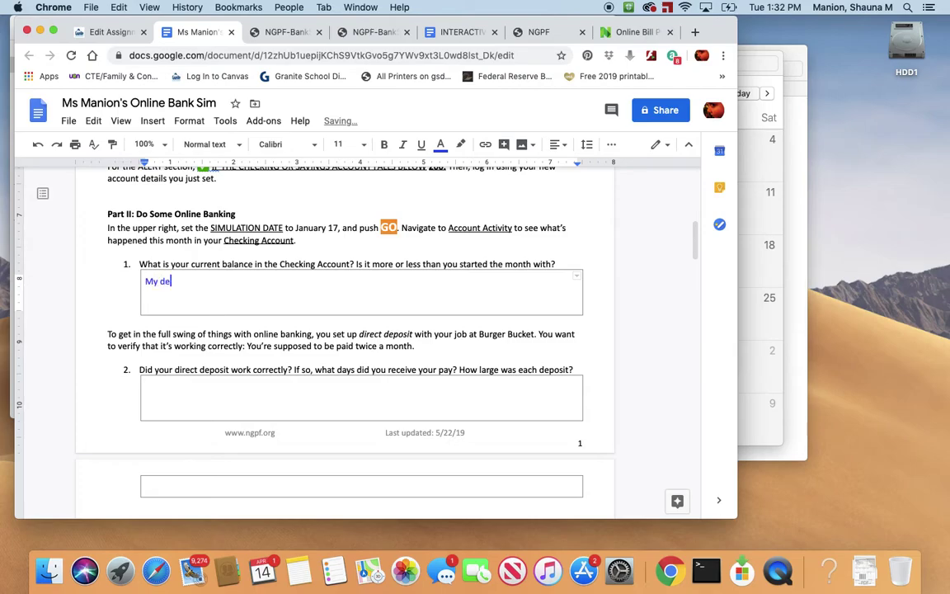
pyautogui.press('BackSpace')
pyautogui.press('BackSpace')
pyautogui.write('starting balance is..')
pyautogui.press('BackSpace')
pyautogui.press('BackSpace')
pyautogui.press('BackSpace')
pyautogui.press('BackSpace')
pyautogui.press('BackSpace')
pyautogui.press('BackSpace')
pyautogui.press('BackSpace')
pyautogui.press('BackSpace')
pyautogui.press('BackSpace')
pyautogui.press('BackSpace')
pyautogui.press('BackSpace')
pyautogui.press('BackSpace')
pyautogui.press('BackSpace')
pyautogui.press('BackSpace')
pyautogui.press('BackSpace')
pyautogui.press('BackSpace')
pyautogui.press('BackSpace')
pyautogui.press('BackSpace')
pyautogui.press('BackSpace')
pyautogui.press('BackSpace')
pyautogui.press('BackSpace')
pyautogui.press('BackSpace')
pyautogui.press('BackSpace')
pyautogui.press('BackSpace')
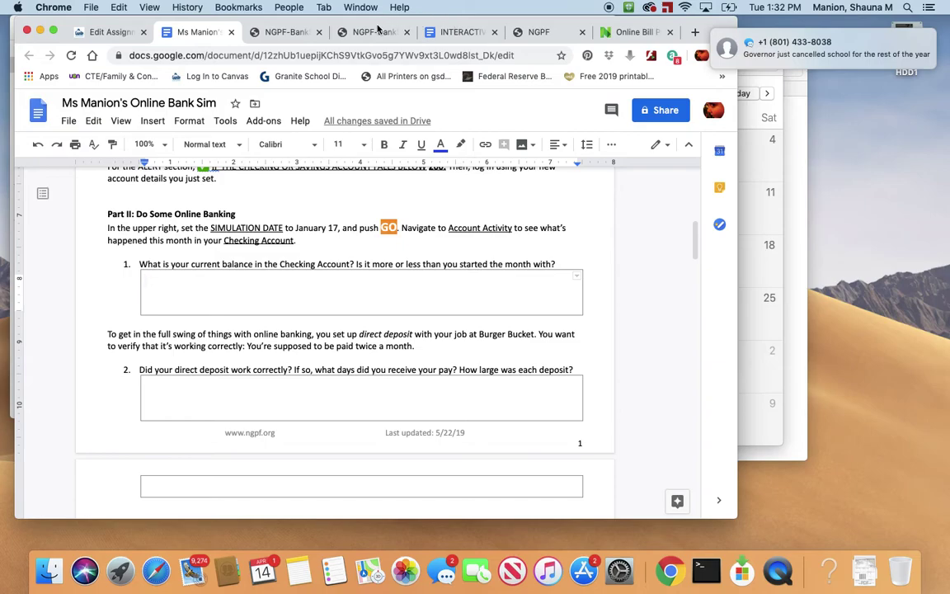
pyautogui.click(262, 33)
# Step: Open the checking account's Account Activity and scroll through its 40 transactions and running balances
pyautogui.click(389, 33)
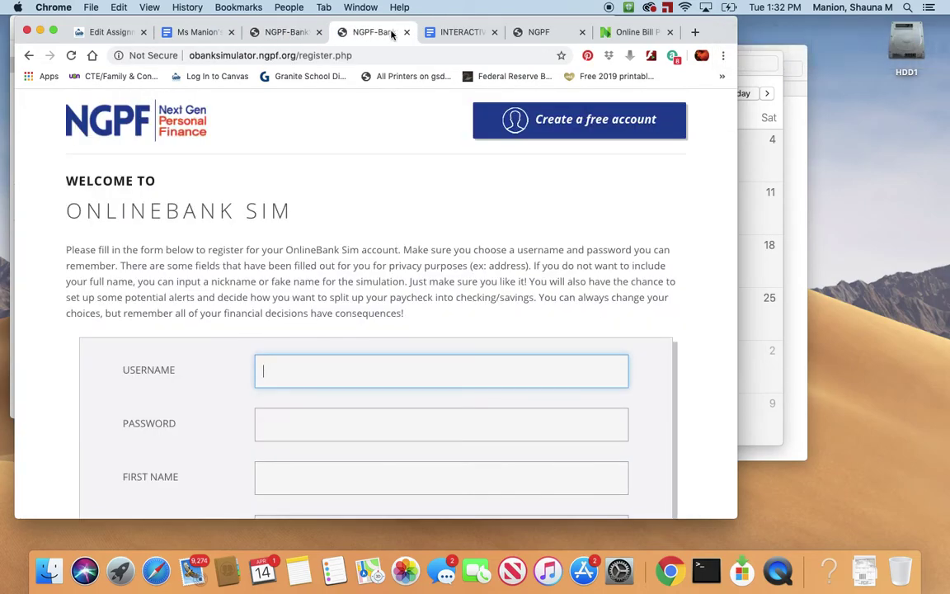
pyautogui.click(458, 33)
pyautogui.click(536, 33)
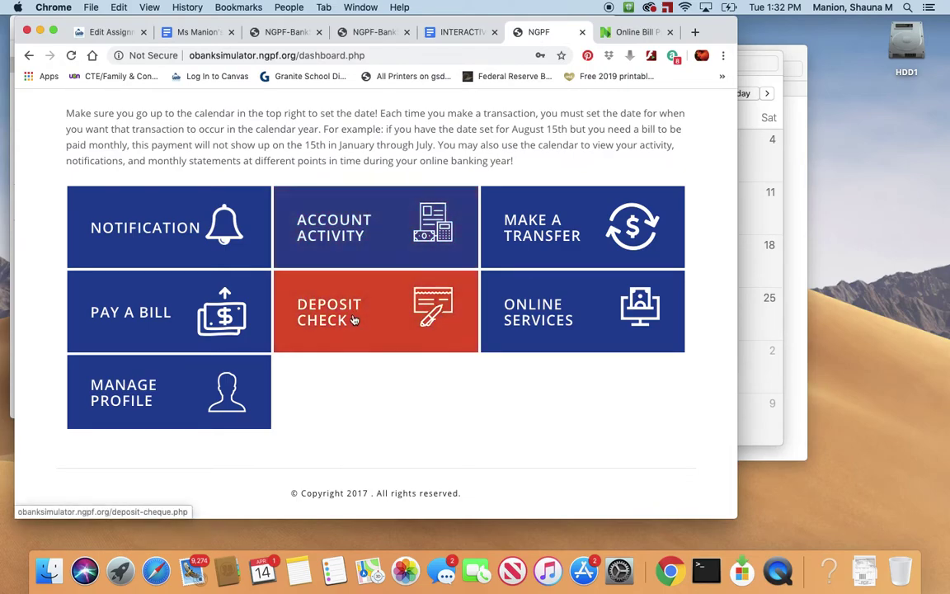
pyautogui.click(346, 216)
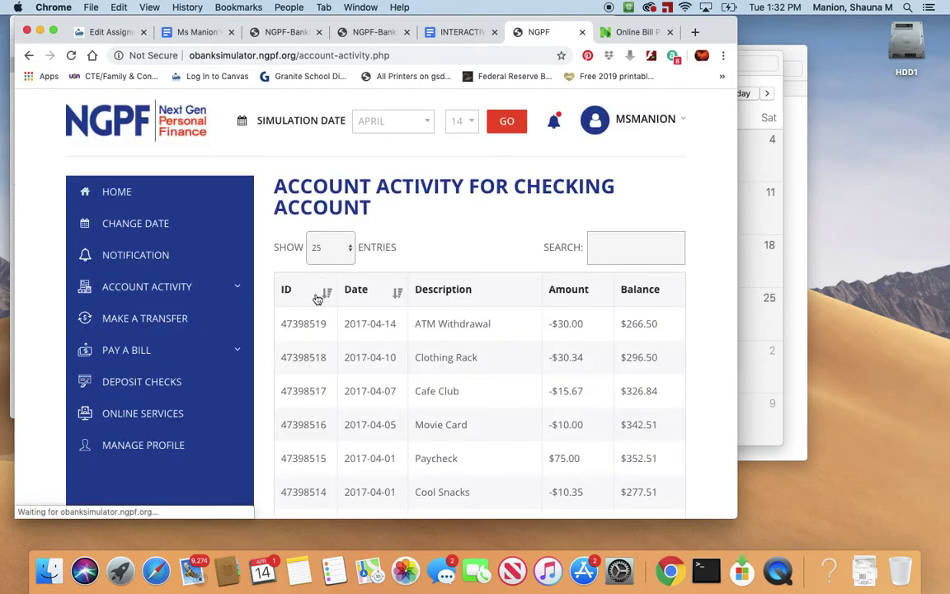
pyautogui.scroll(-5, 448, 350)
pyautogui.scroll(5, 448, 351)
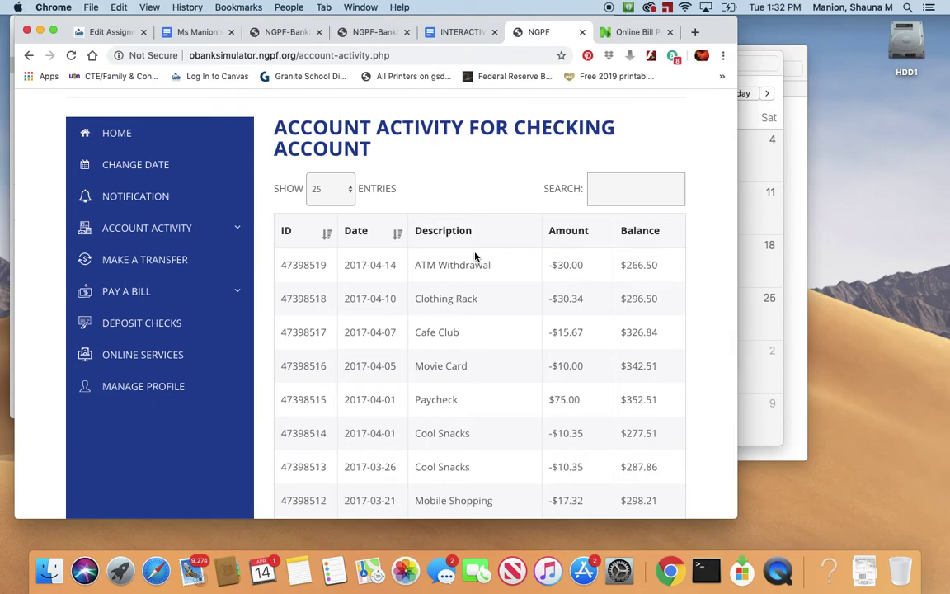
pyautogui.scroll(-10, 474, 257)
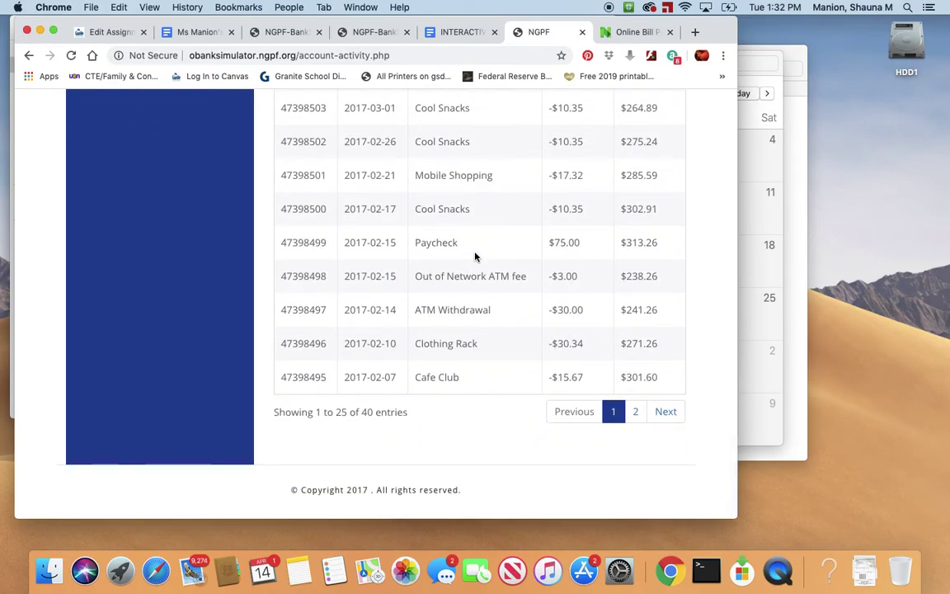
pyautogui.scroll(1, 474, 256)
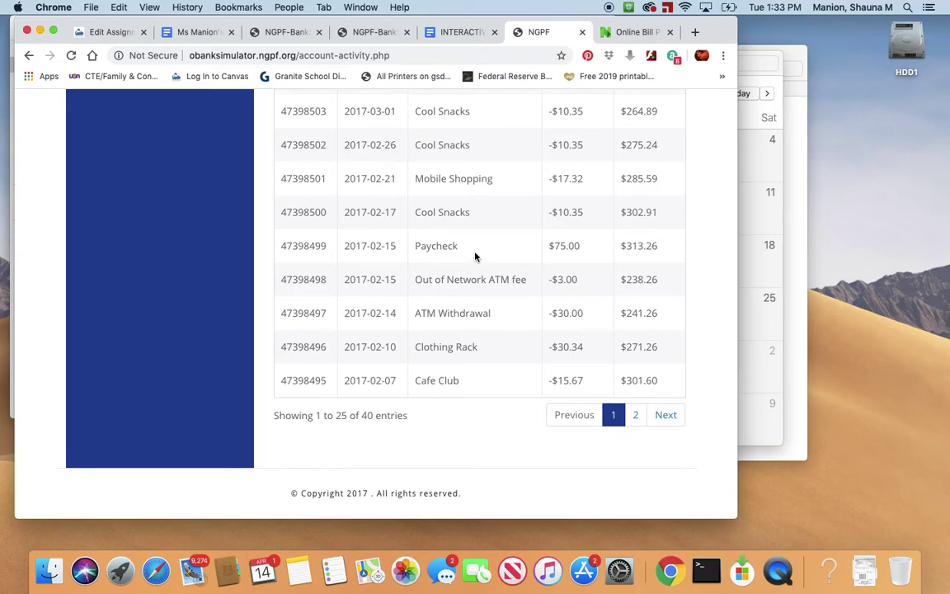
pyautogui.scroll(10, 475, 256)
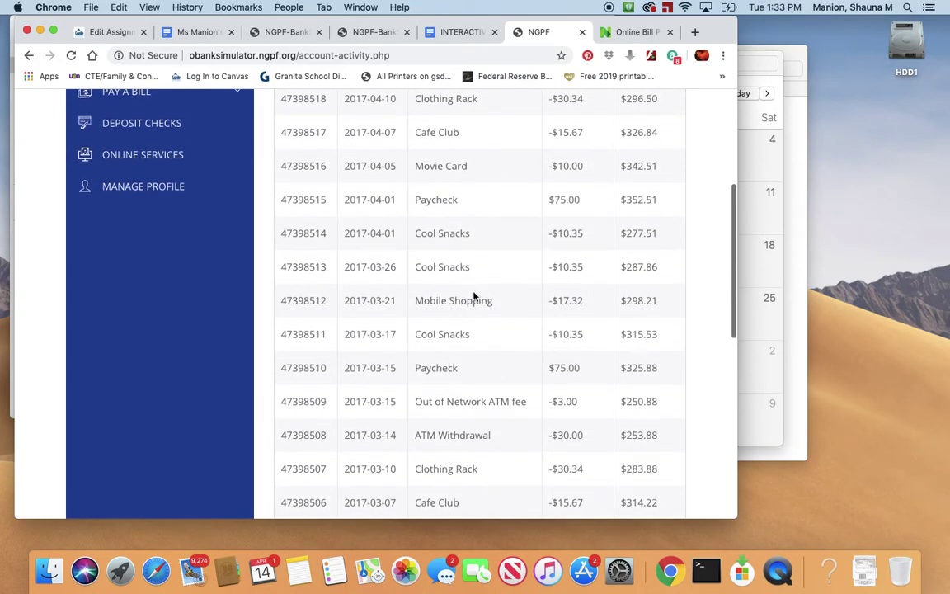
pyautogui.scroll(5, 474, 297)
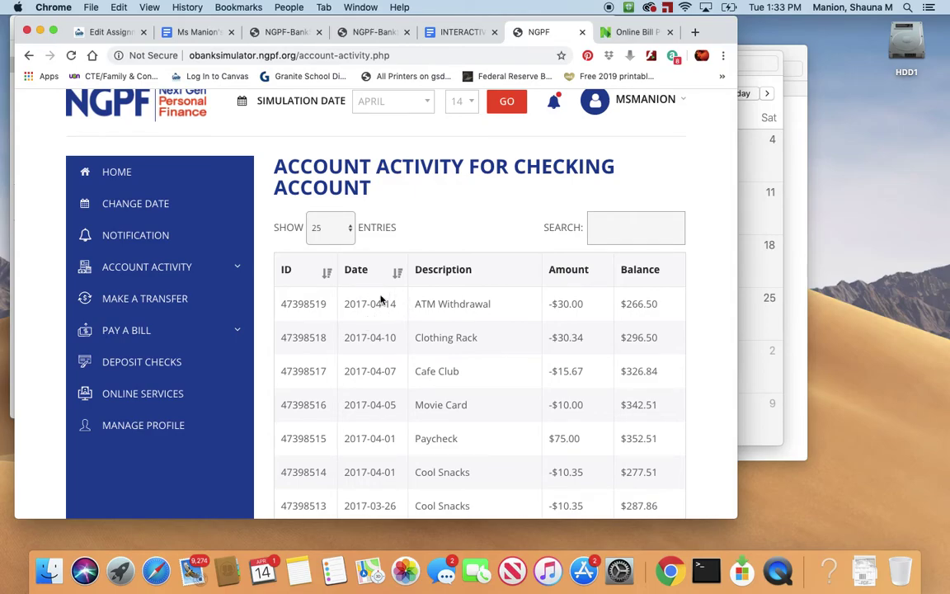
# Step: Return to the dashboard and apply January as the simulation date, showing January 14
pyautogui.click(100, 177)
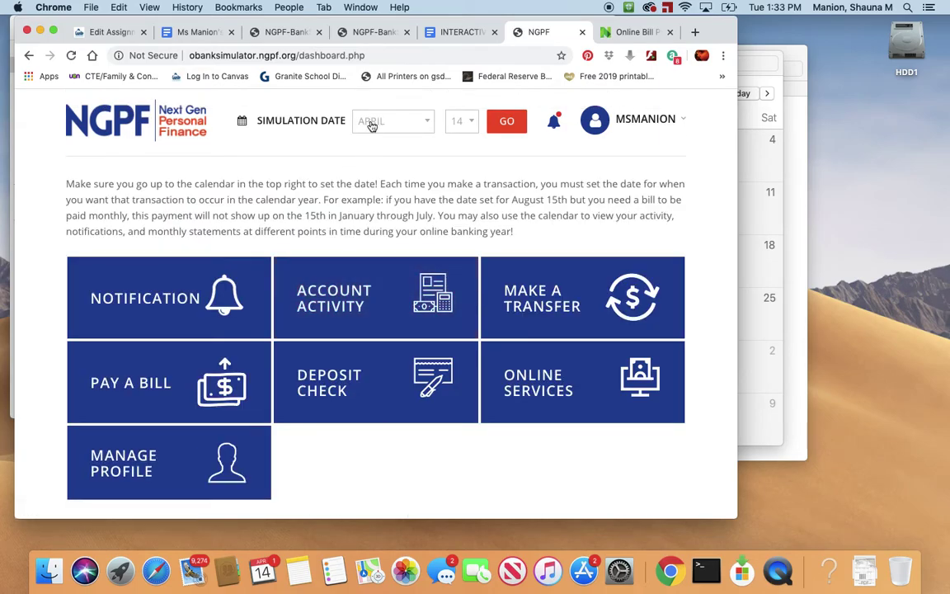
pyautogui.click(370, 124)
pyautogui.click(386, 149)
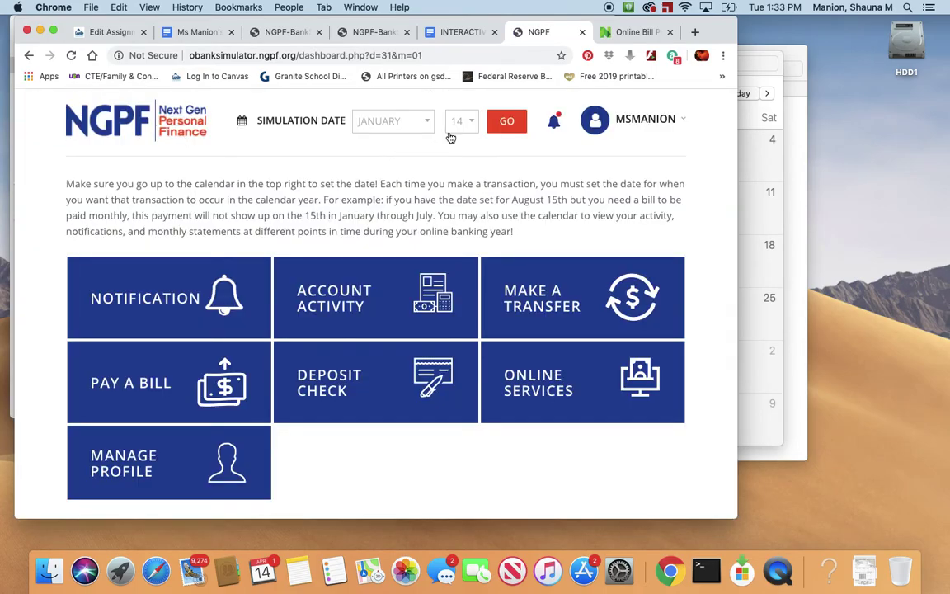
pyautogui.click(273, 34)
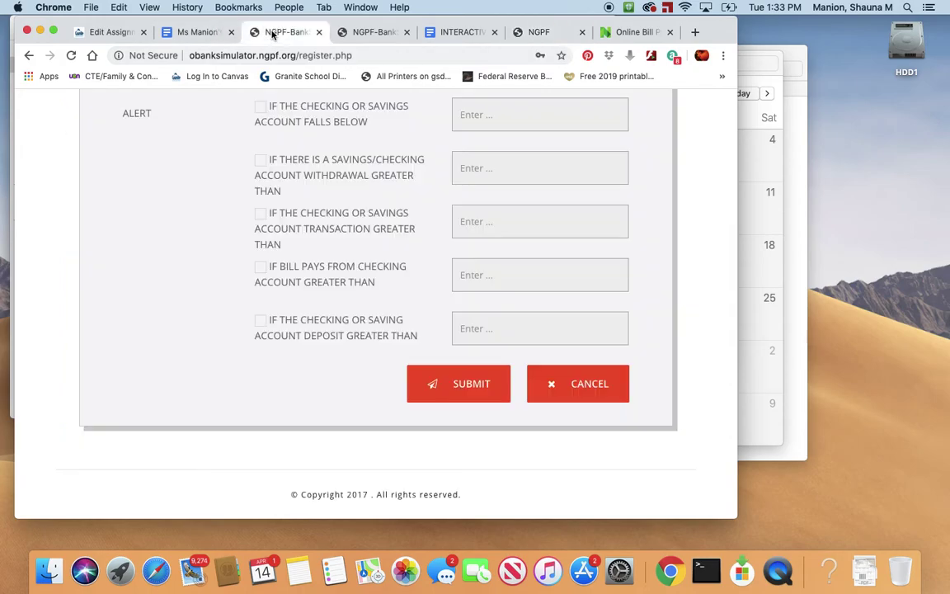
pyautogui.scroll(15, 285, 222)
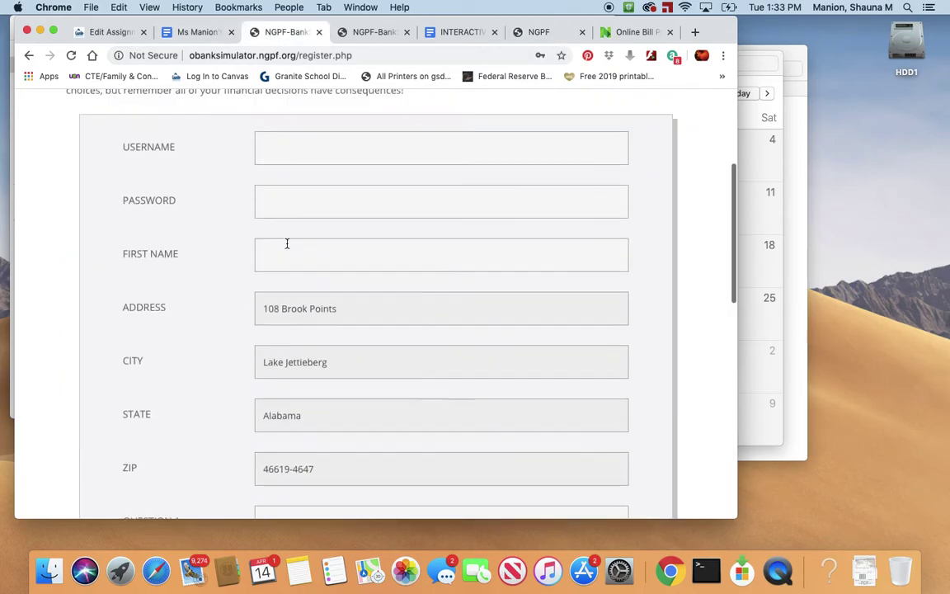
pyautogui.click(202, 32)
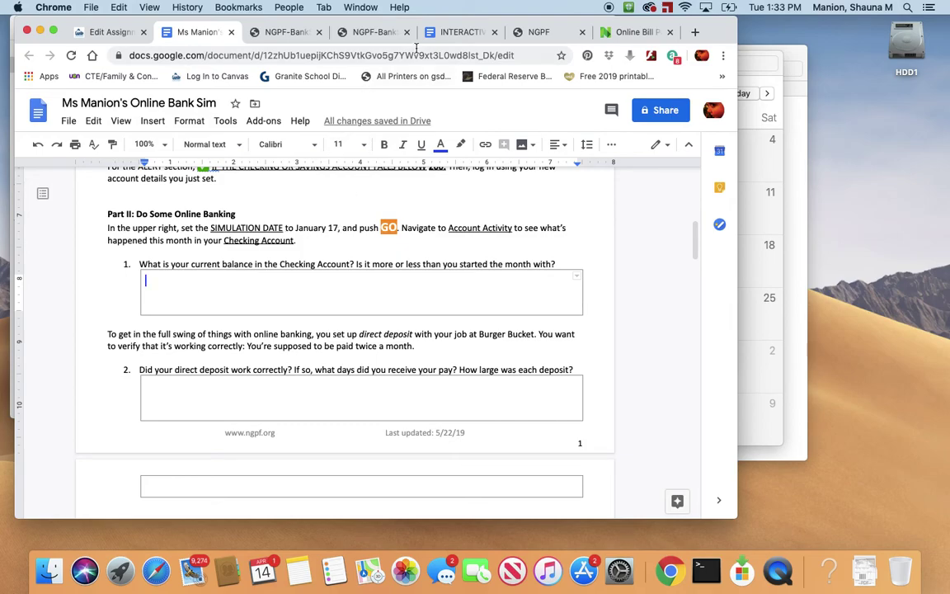
pyautogui.click(538, 32)
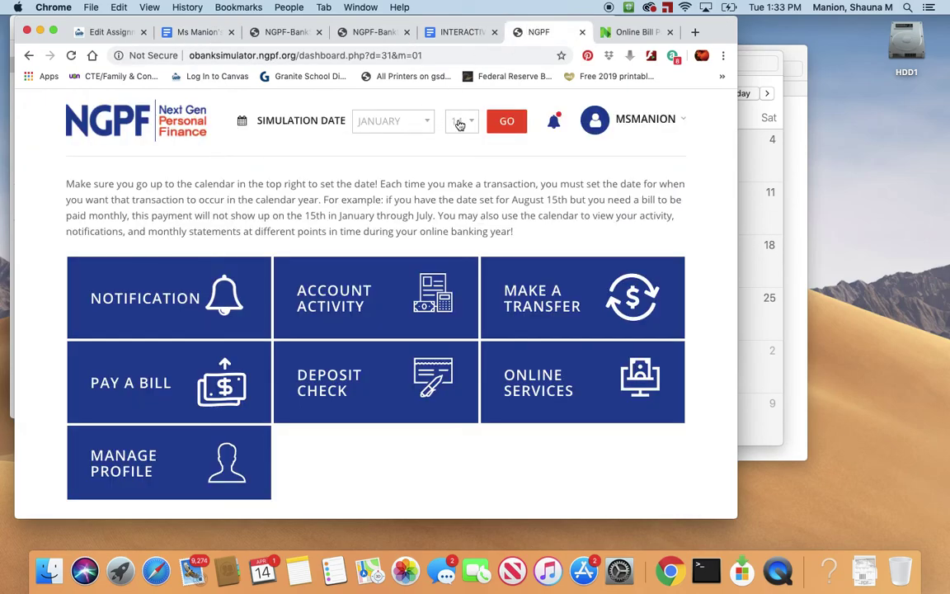
pyautogui.click(506, 121)
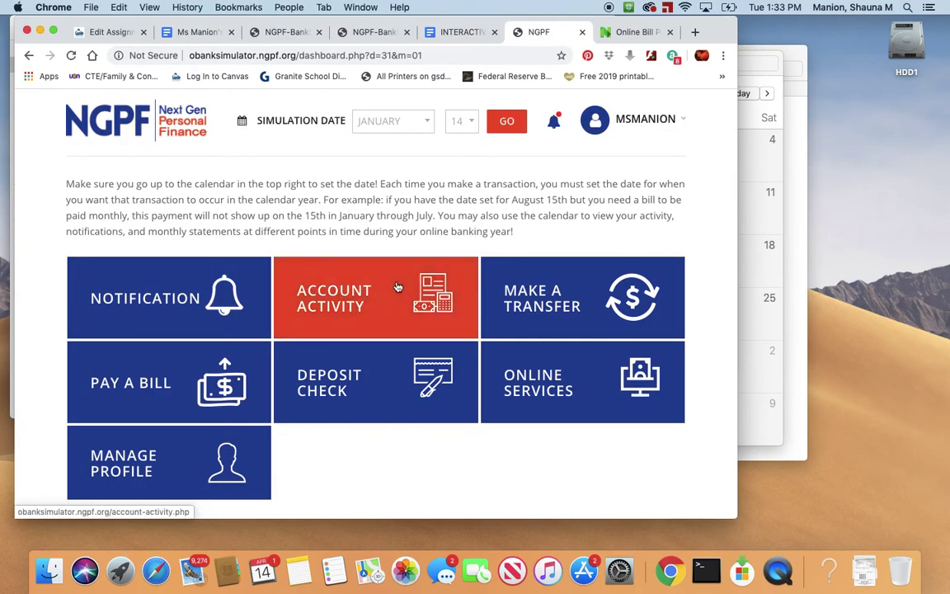